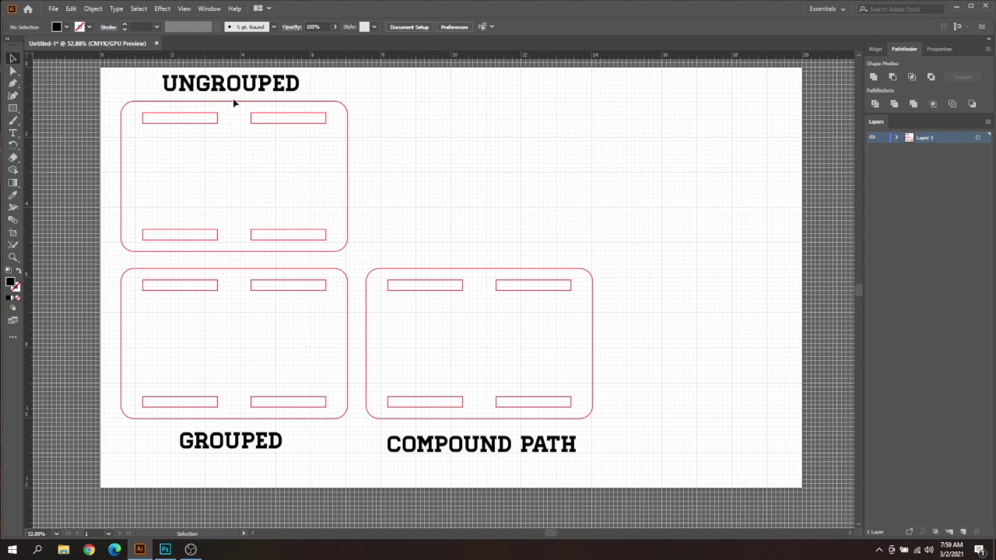
- Make the UNGROUPED panel's top two slots 0.25 in tall
click(173, 122)
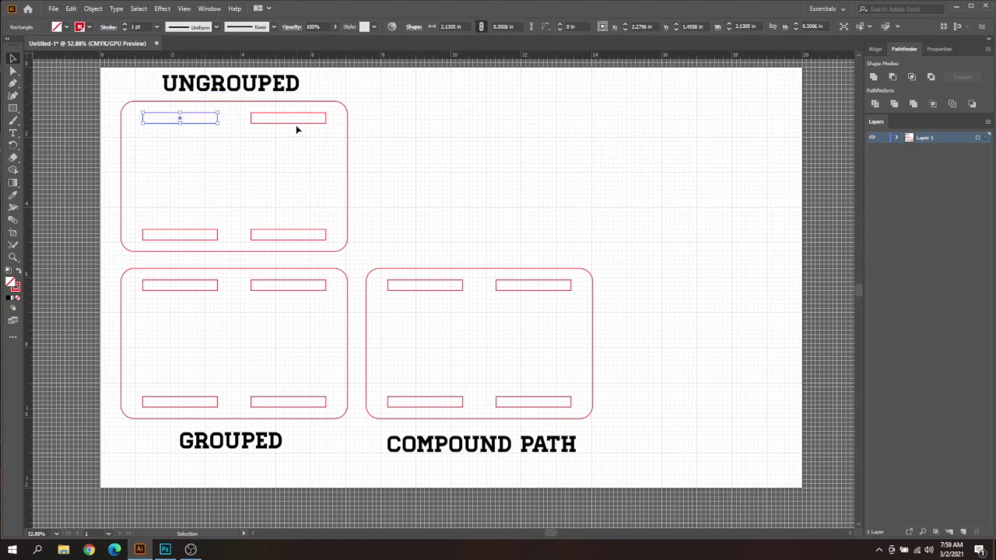
click(348, 155)
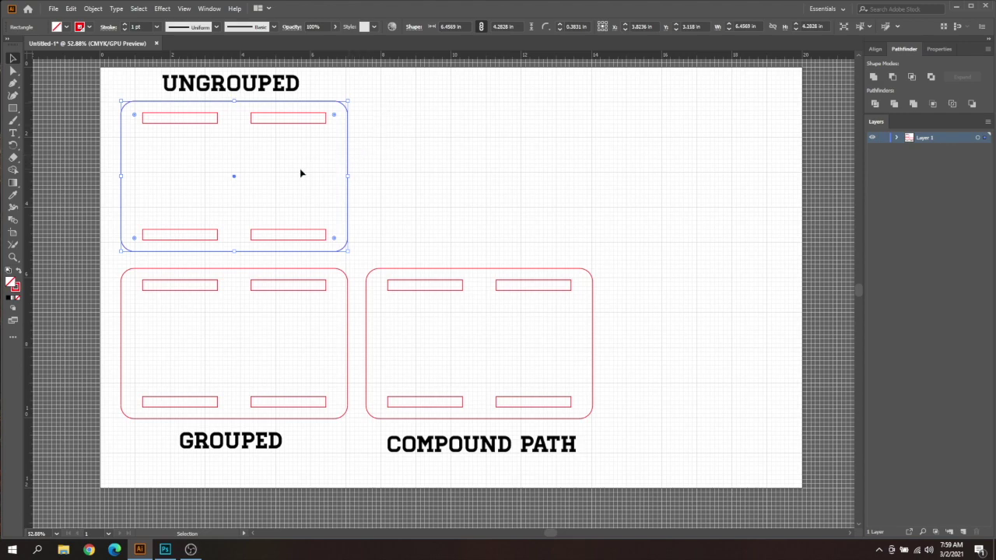
click(287, 133)
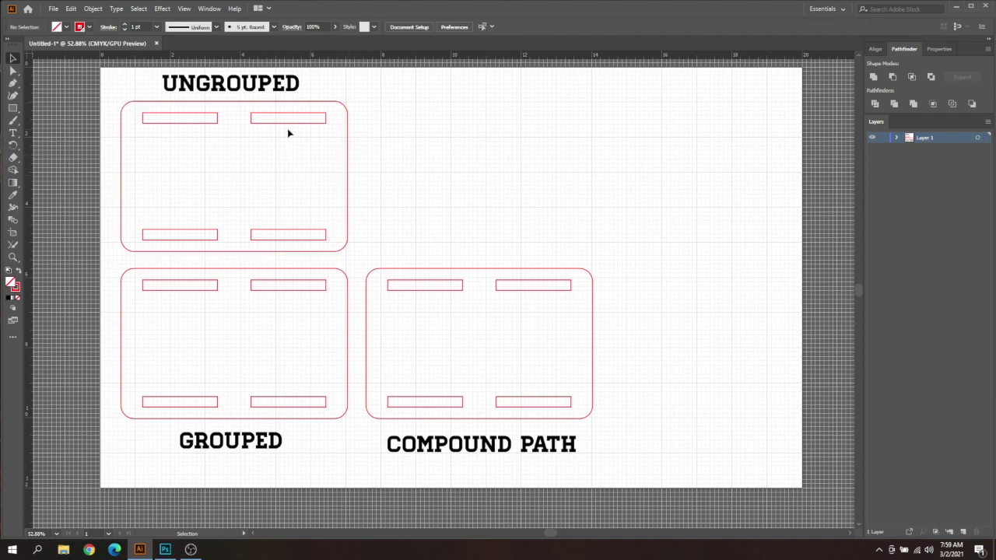
click(200, 127)
shift+click(269, 123)
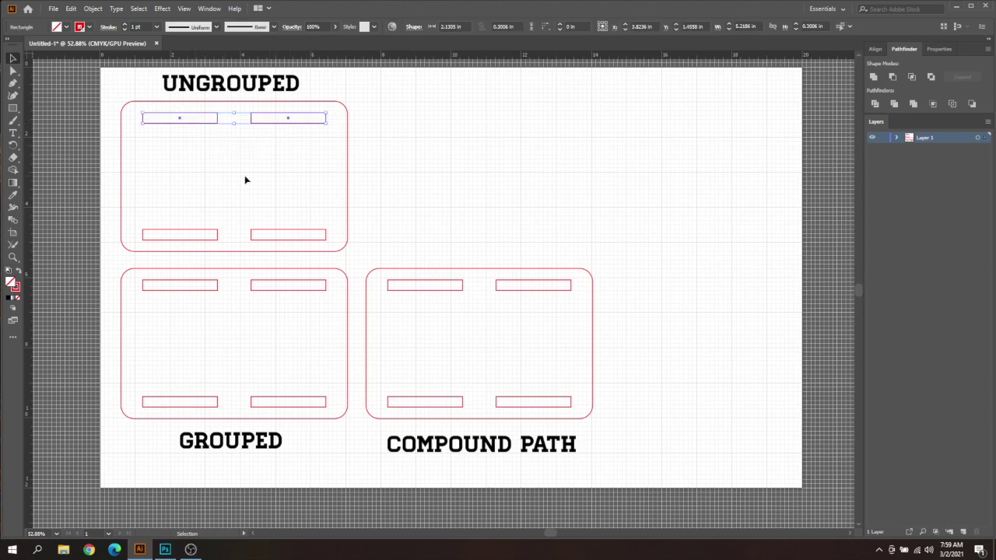
click(795, 29)
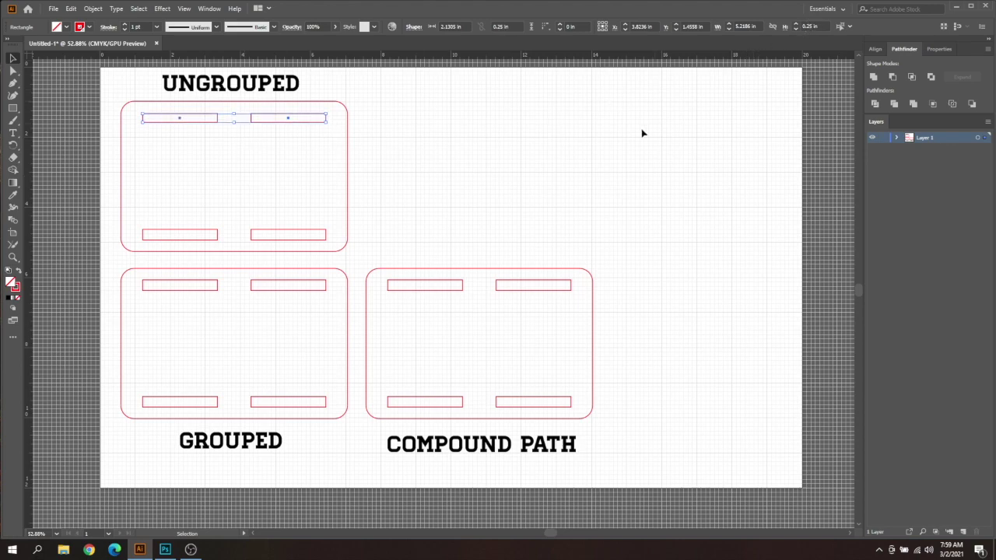
- Shorten the UNGROUPED panel's bottom two slots to 0.25 in tall
click(266, 186)
drag(176, 213, 275, 235)
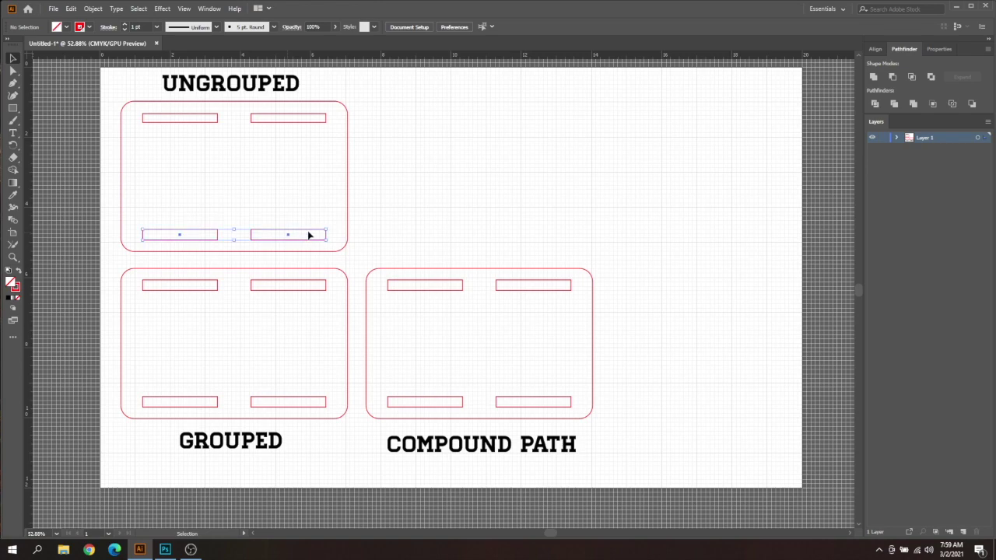
click(796, 28)
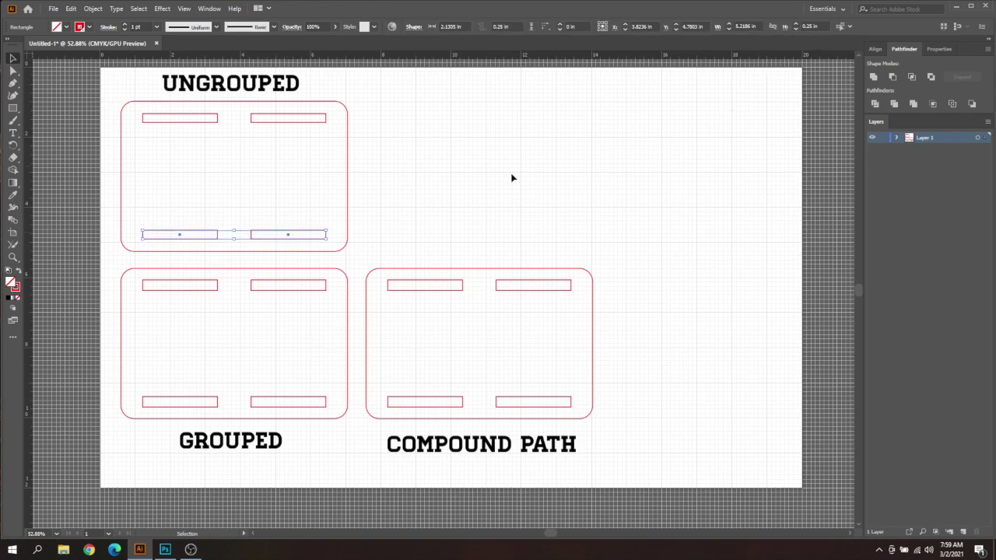
click(286, 183)
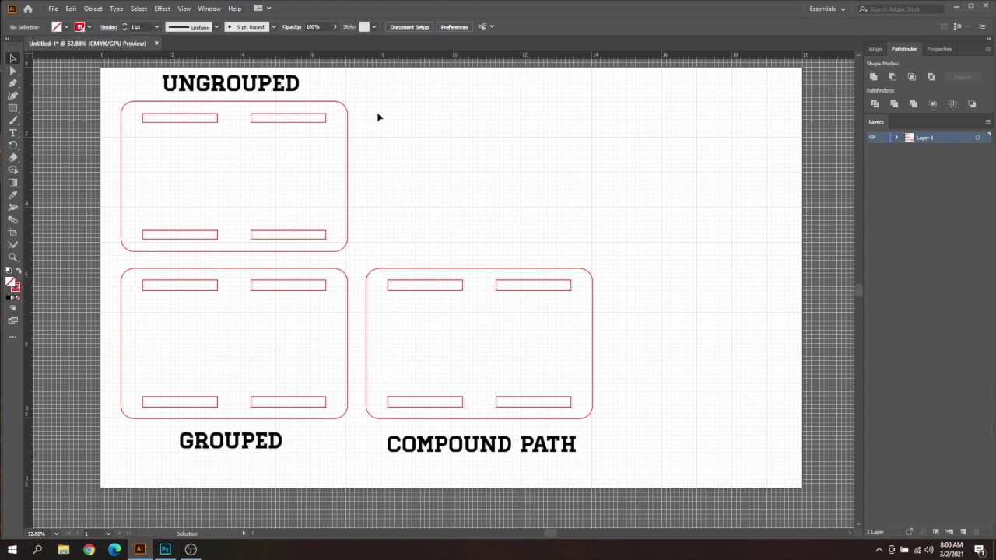
drag(371, 114, 149, 246)
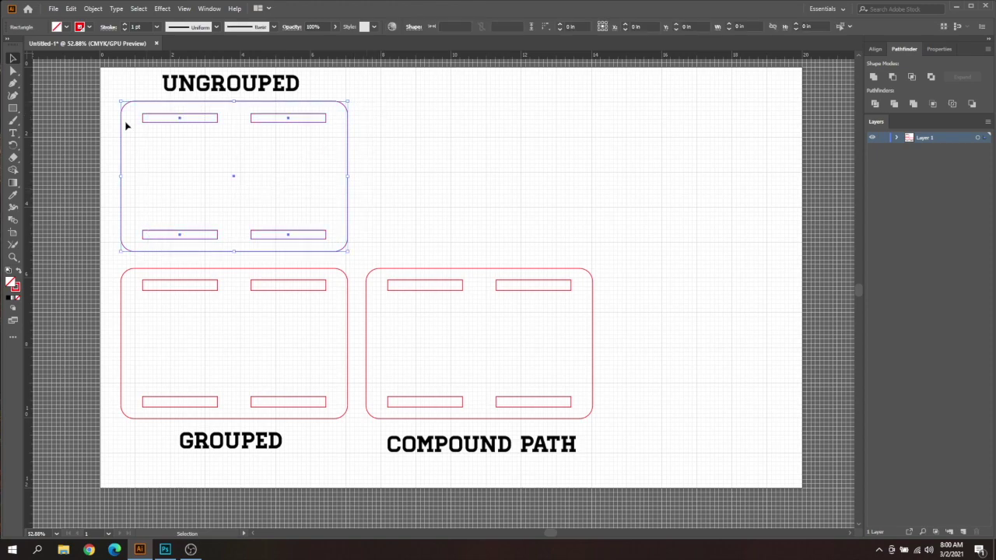
click(92, 8)
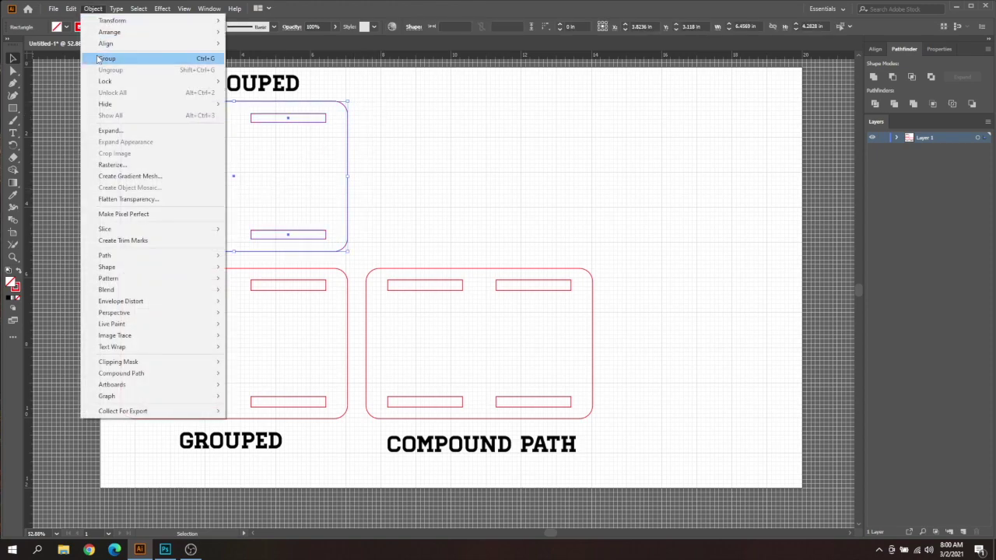
click(93, 8)
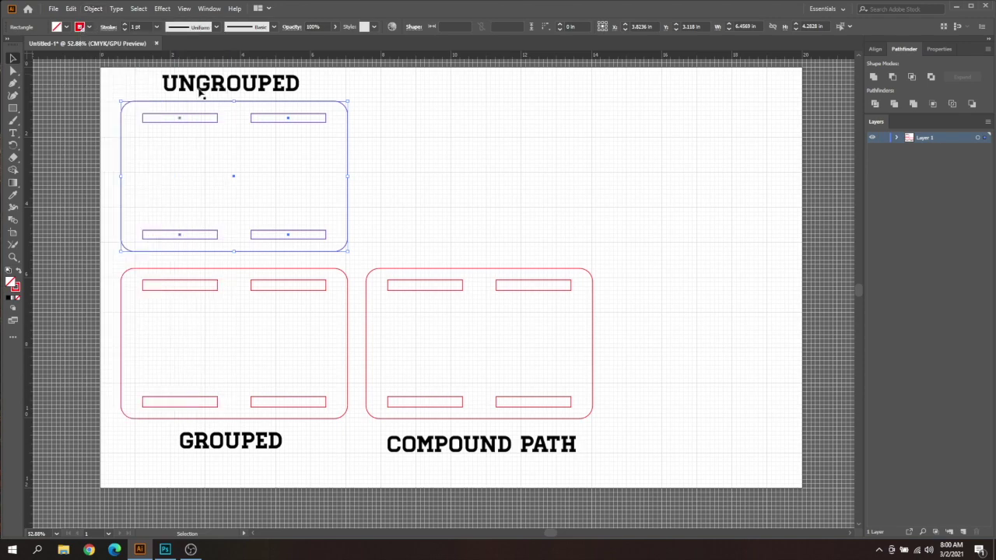
click(424, 143)
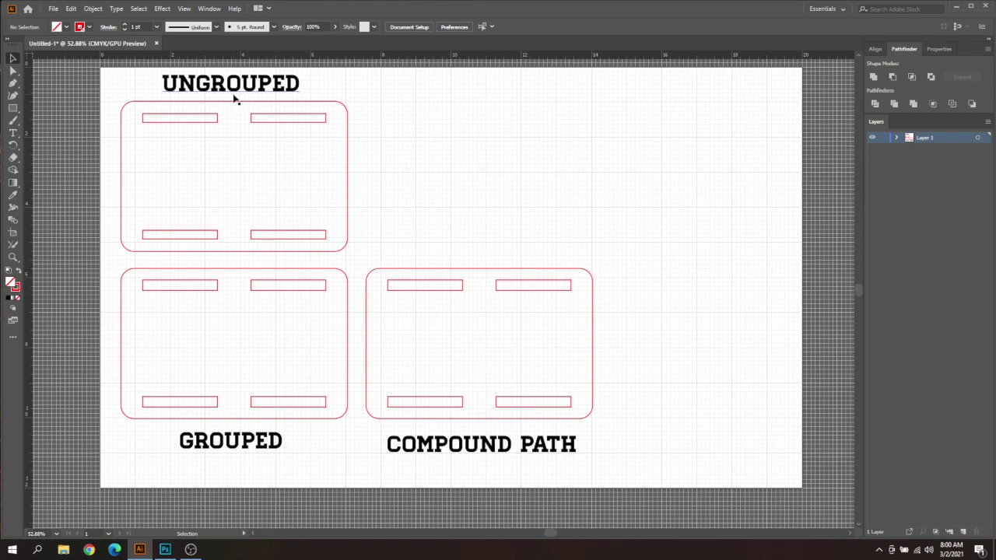
click(179, 118)
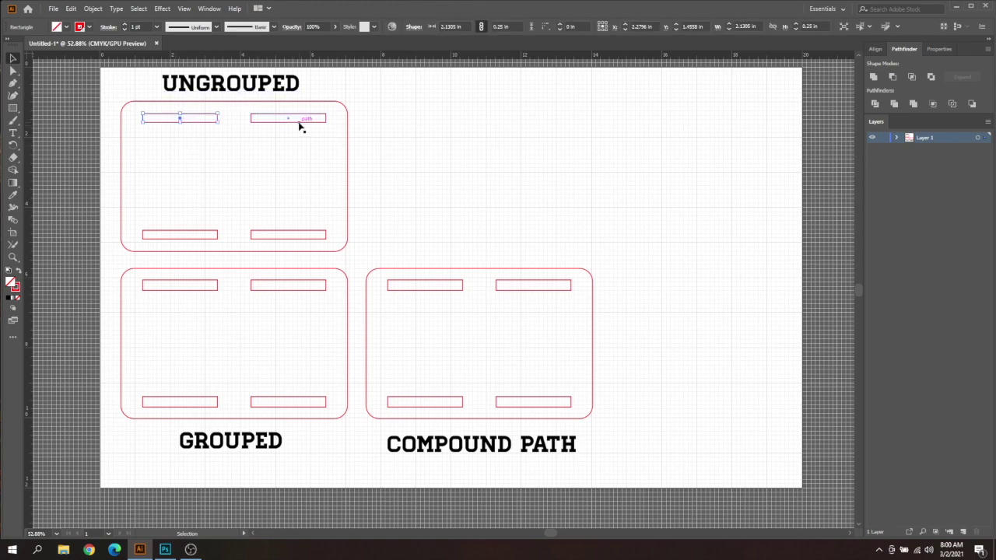
click(304, 122)
click(418, 190)
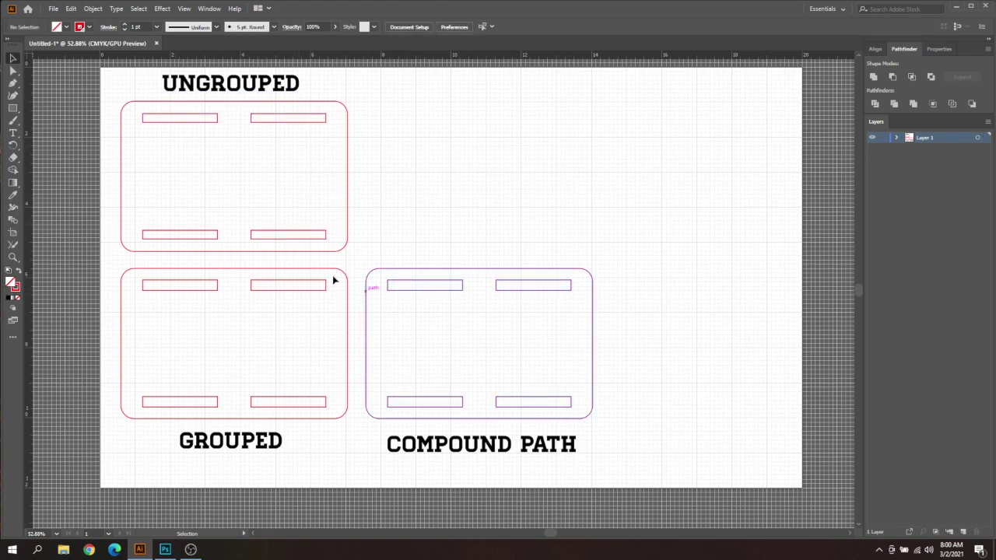
- Nudge the GROUPED panel slightly upward and ungroup its shapes
click(309, 297)
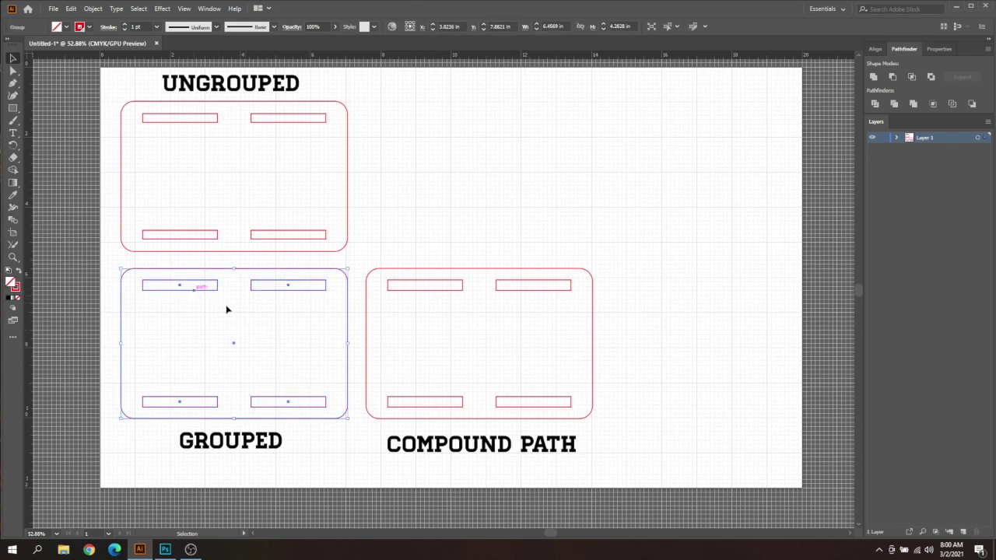
mouse_move(272, 291)
mouse_down()
mouse_move(367, 245)
mouse_move(268, 291)
mouse_up()
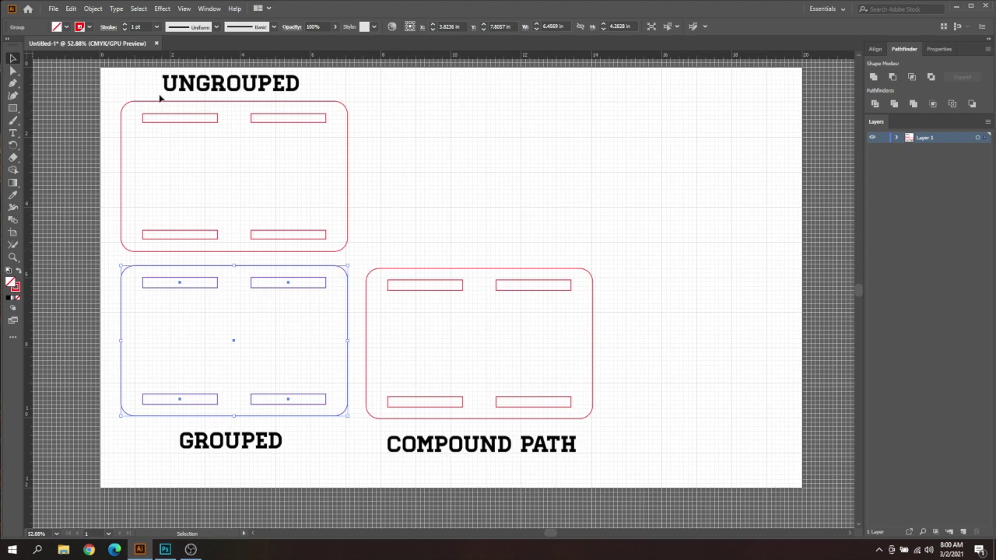
click(93, 8)
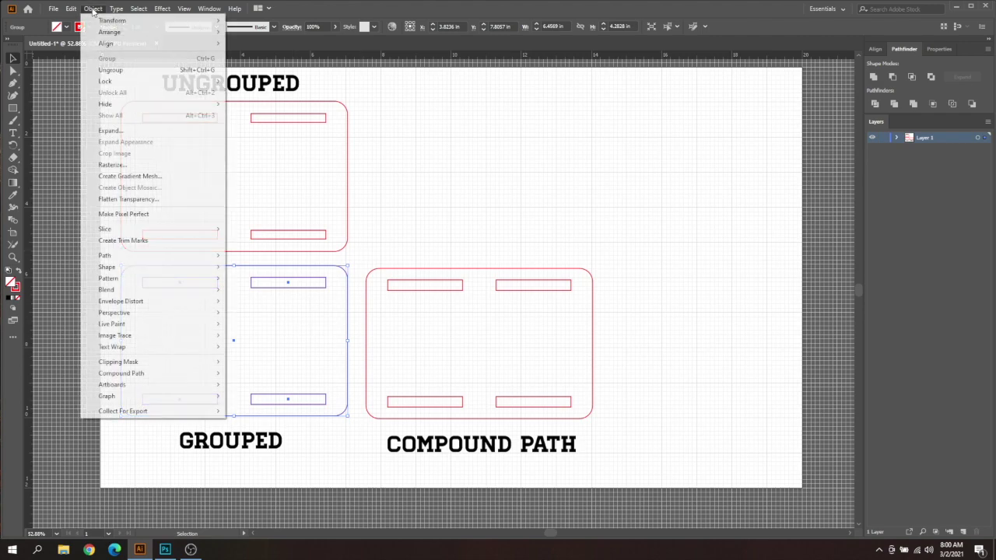
click(107, 69)
click(230, 305)
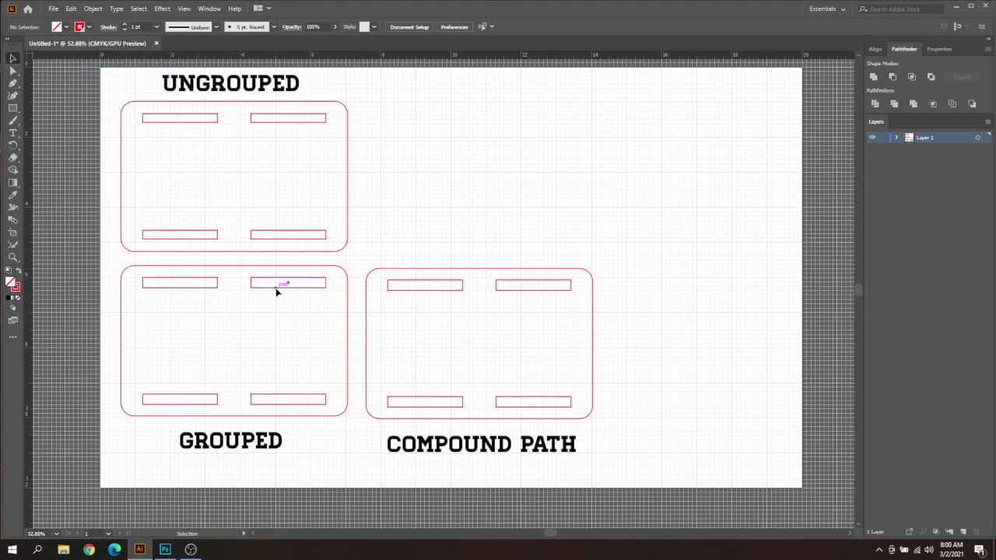
- Set the GROUPED panel's top and bottom slot pairs to 0.25 in tall
click(277, 288)
click(192, 288)
drag(267, 323, 195, 280)
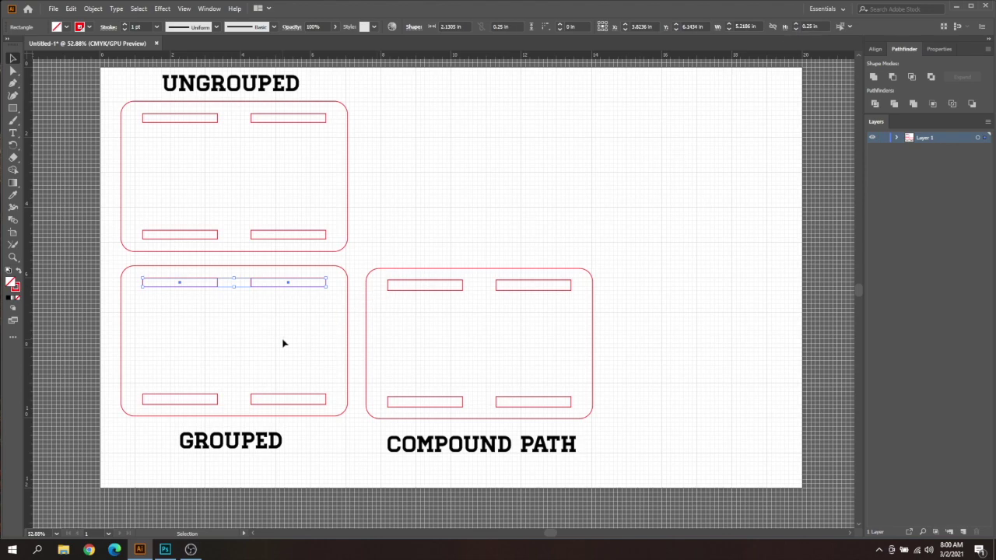
click(194, 377)
drag(186, 369, 282, 409)
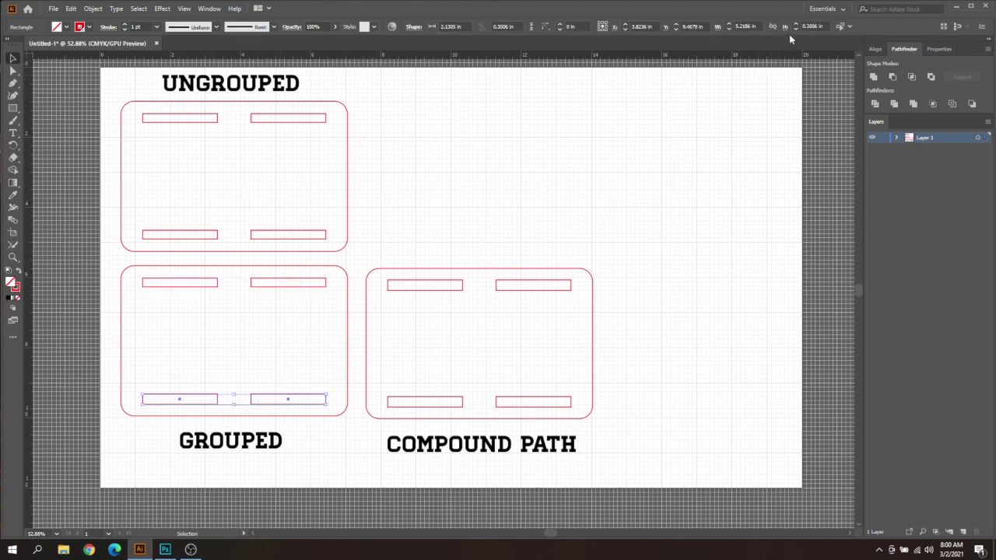
click(298, 329)
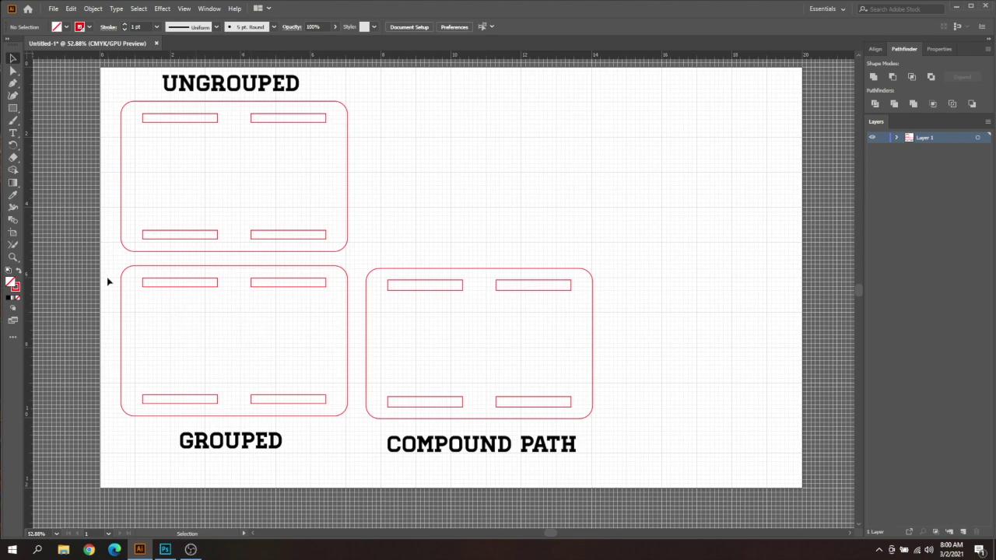
- Regroup the GROUPED panel's shapes and shift the group slightly right
click(349, 403)
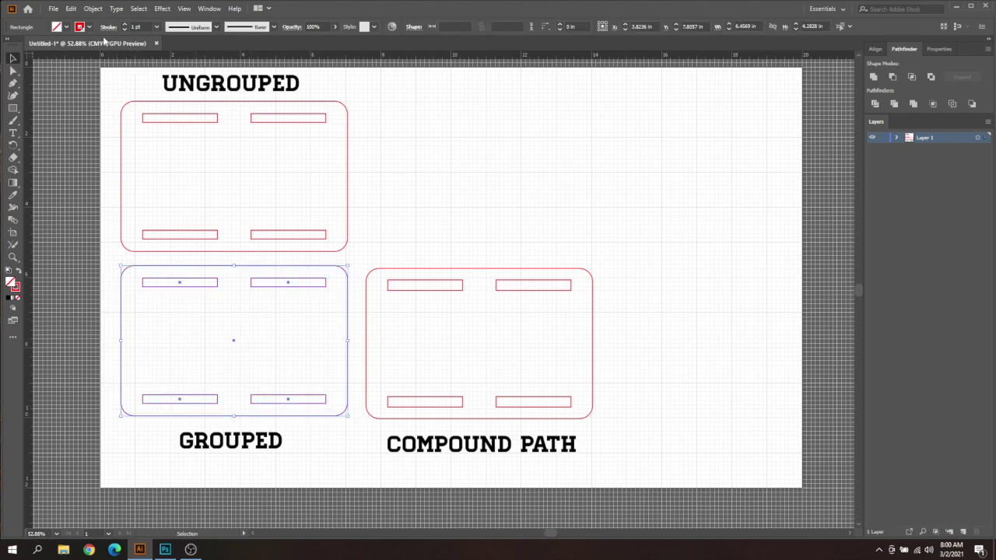
click(92, 8)
click(148, 59)
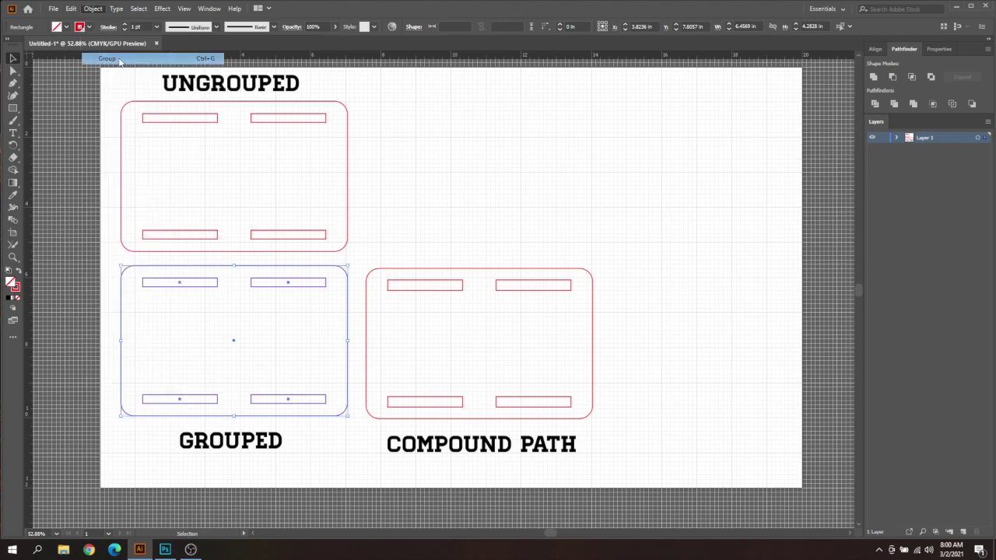
click(217, 320)
mouse_move(271, 291)
mouse_down()
mouse_move(340, 259)
mouse_move(273, 292)
mouse_up()
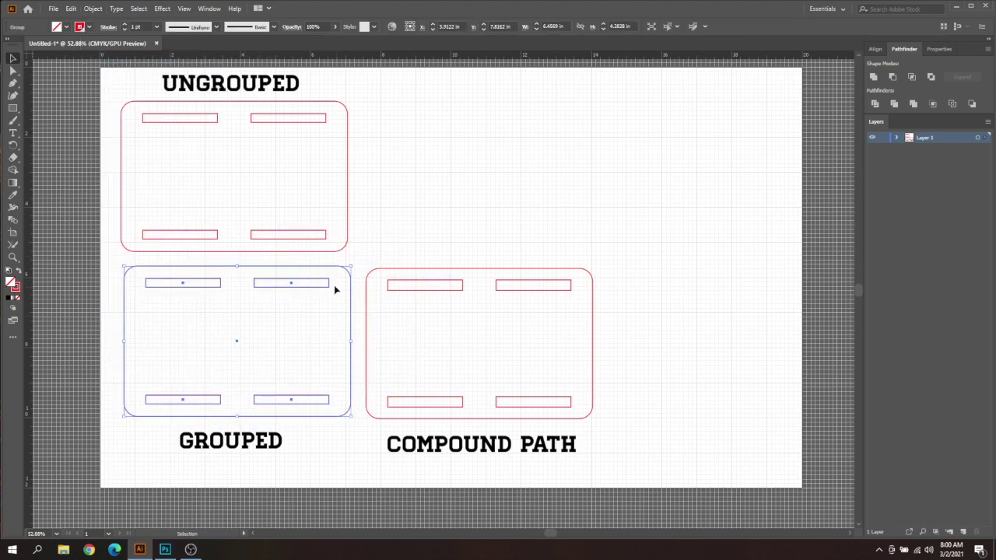
click(424, 253)
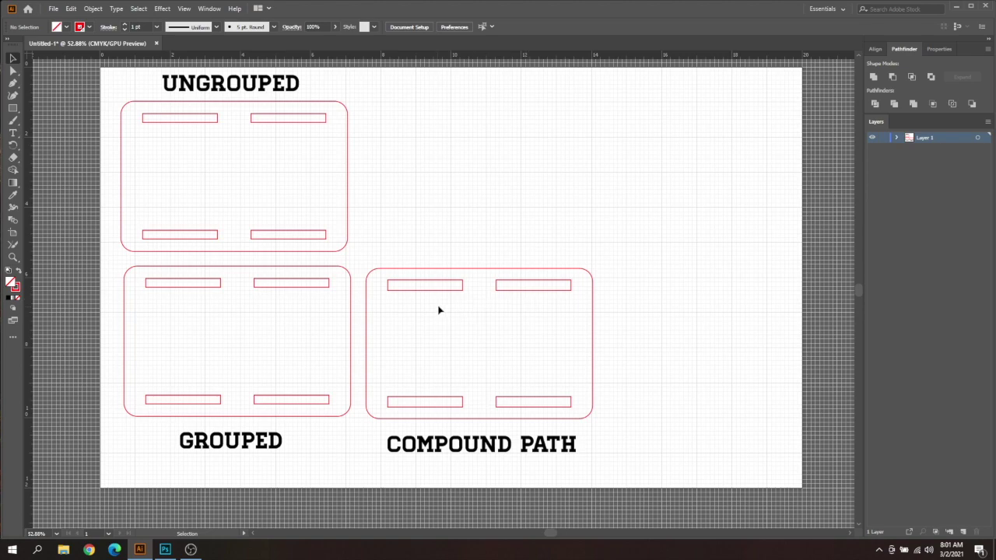
- Fill the GROUPED panel group with solid black
click(323, 270)
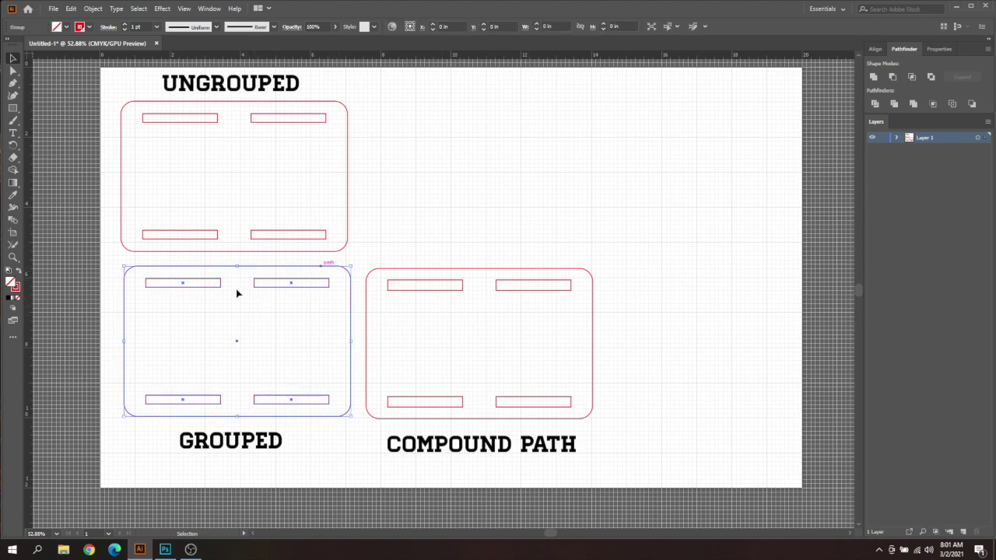
click(68, 27)
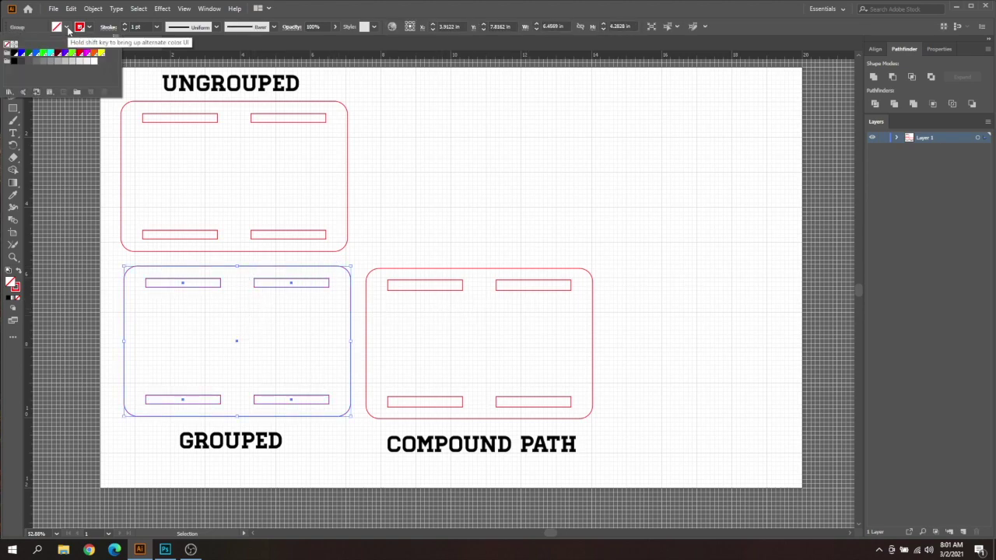
click(14, 53)
click(195, 349)
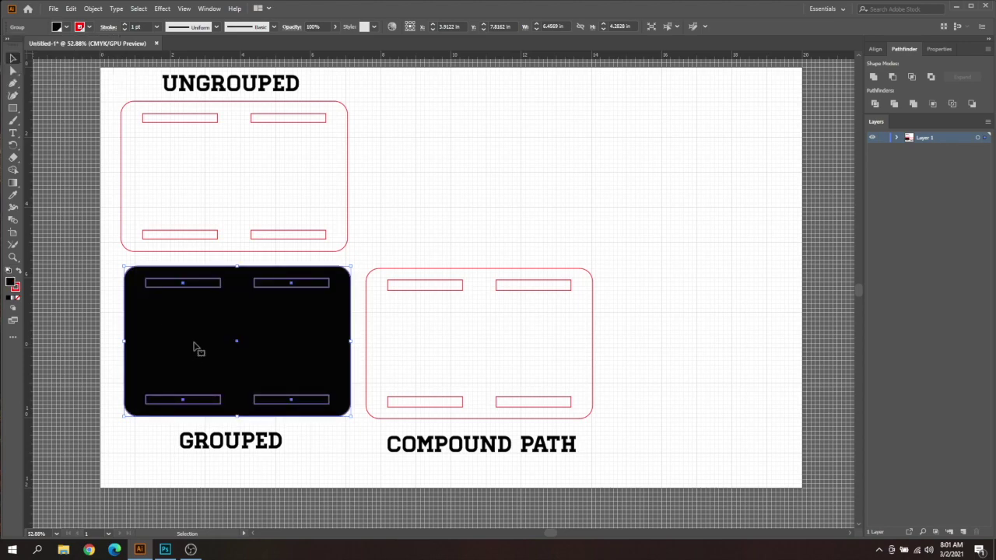
click(118, 305)
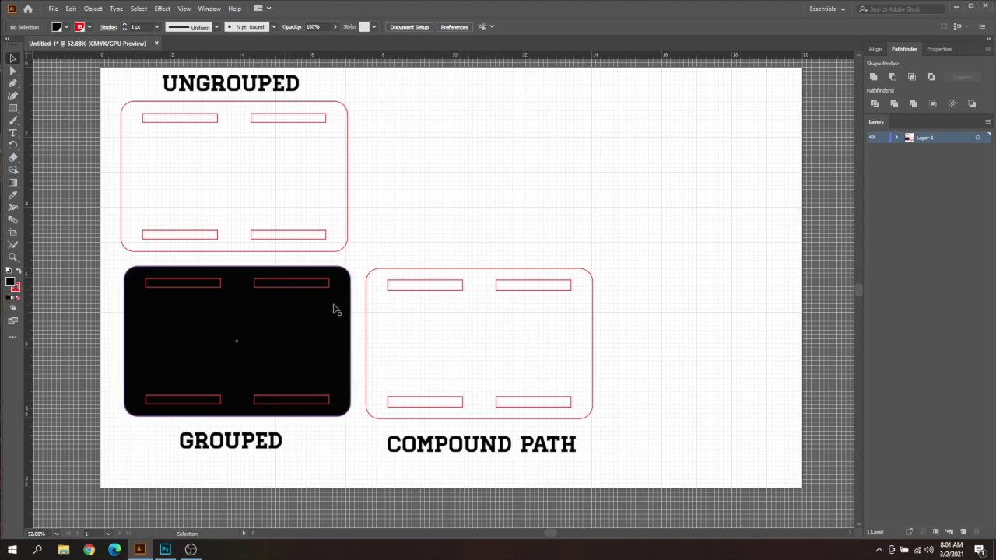
click(456, 292)
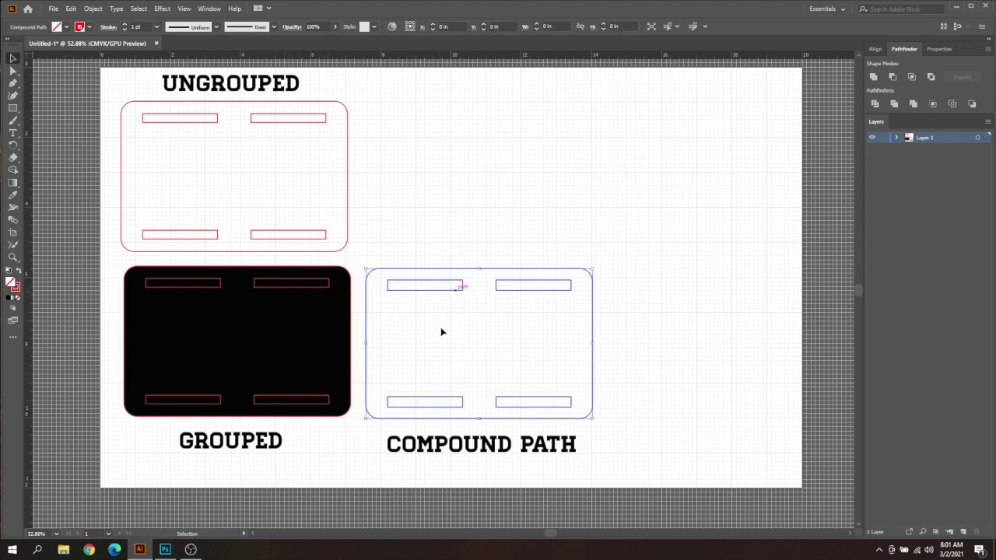
click(67, 27)
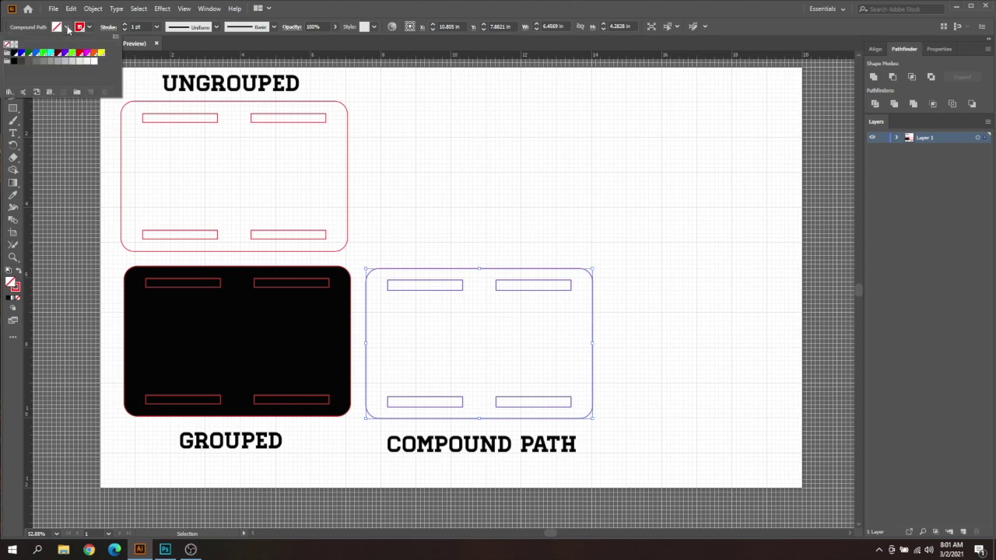
click(14, 54)
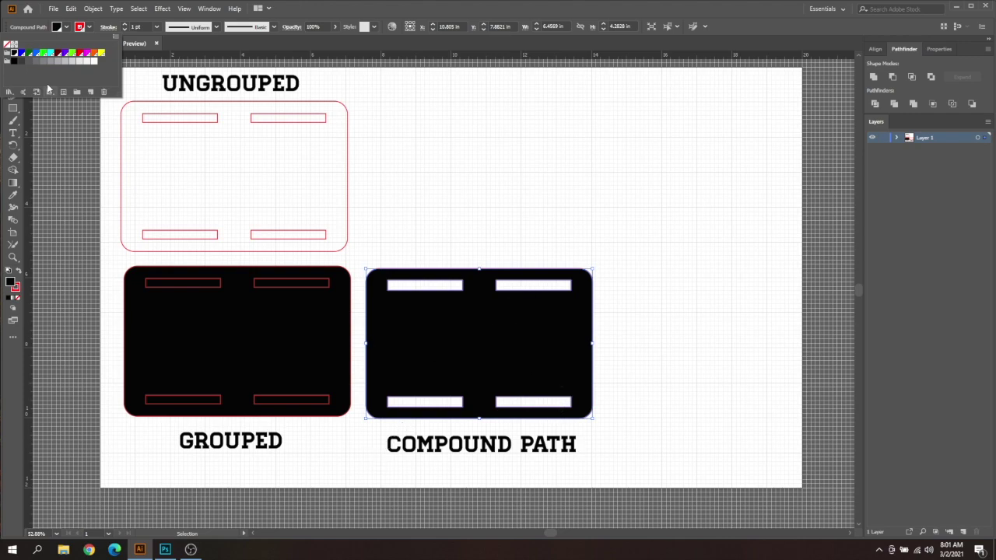
click(66, 29)
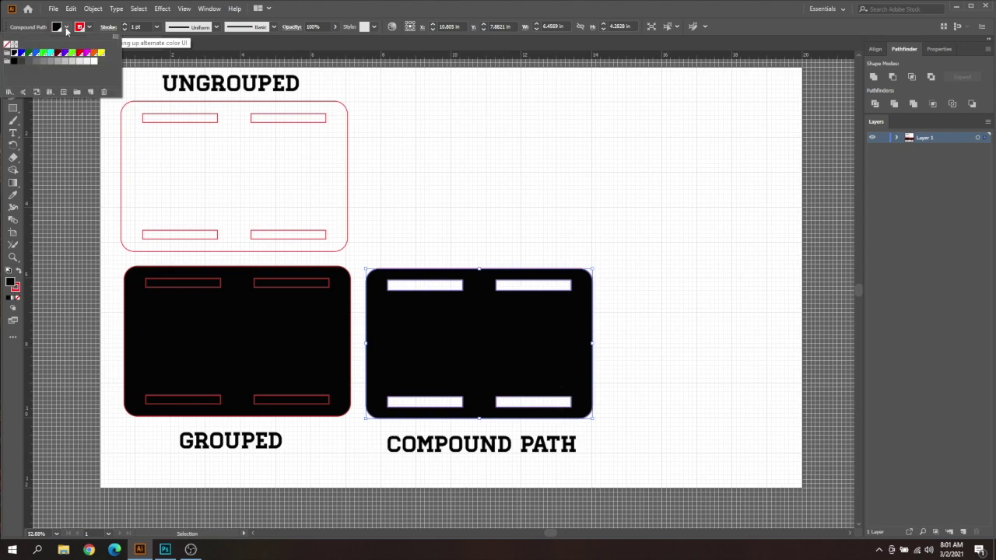
click(6, 48)
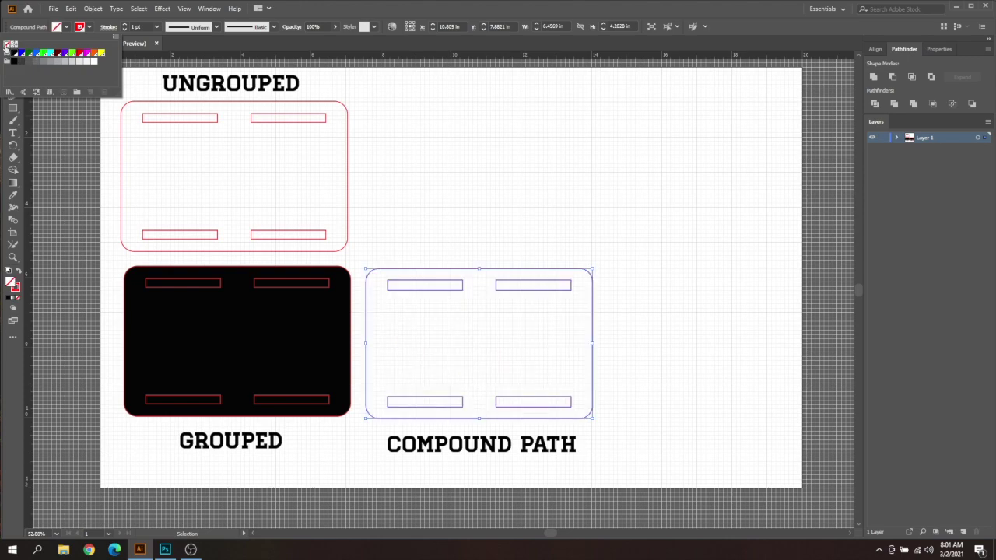
- Release the COMPOUND PATH panel into separate shapes
click(457, 305)
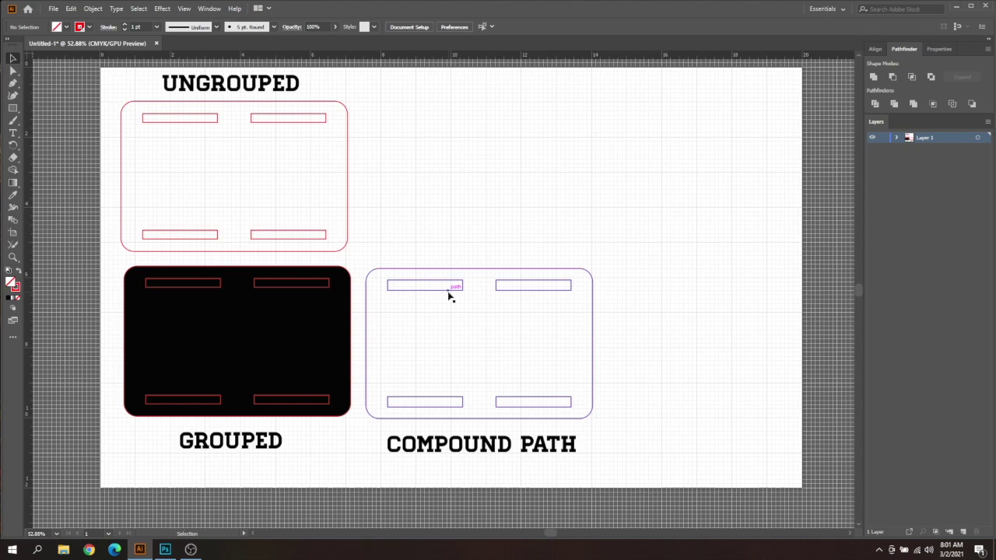
click(449, 292)
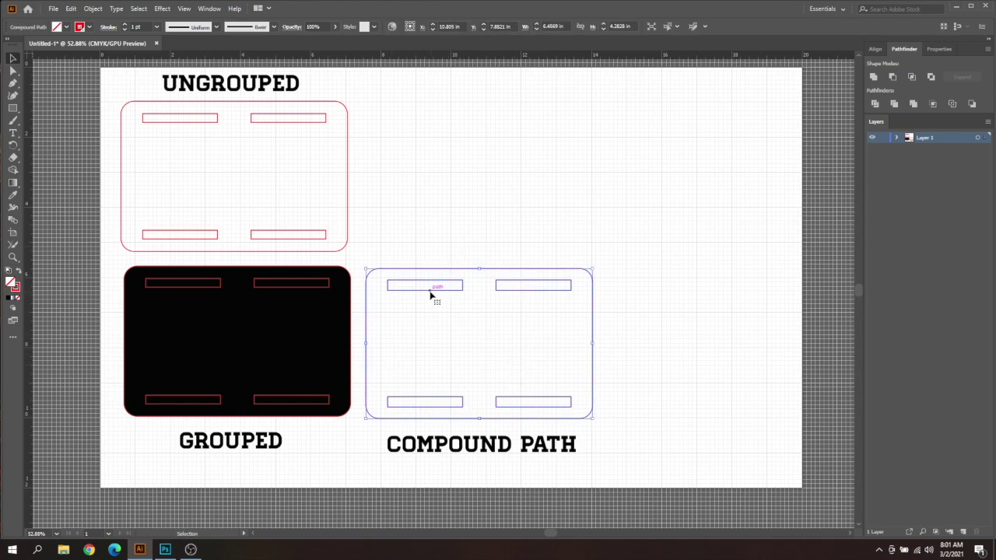
right_click(431, 295)
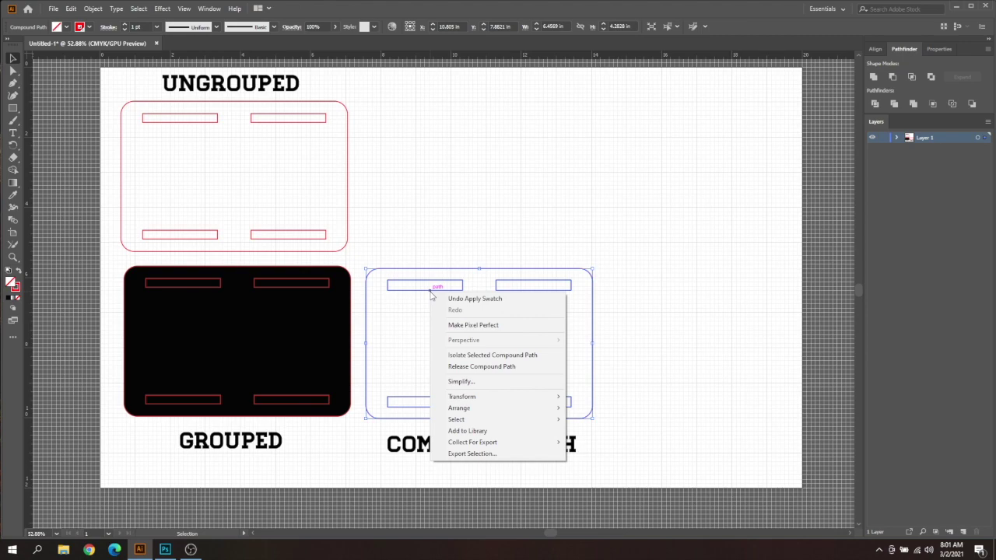
click(473, 368)
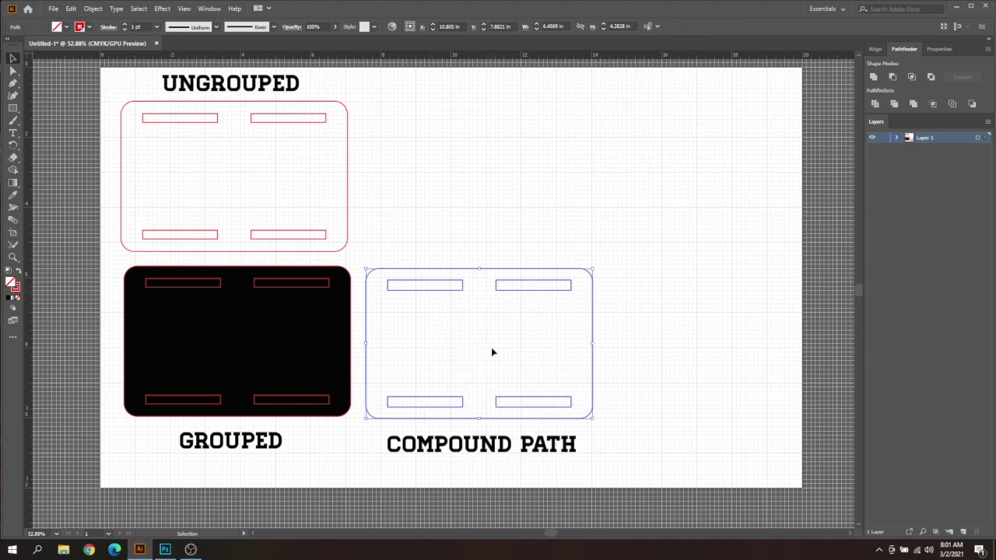
click(491, 347)
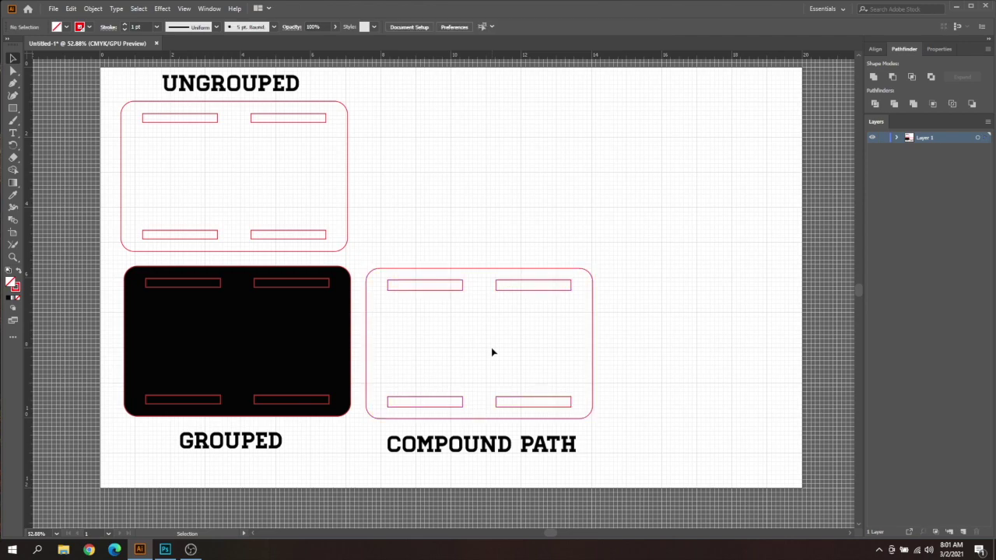
- Make the COMPOUND PATH panel's top two slots 0.125 in tall
click(436, 291)
click(519, 290)
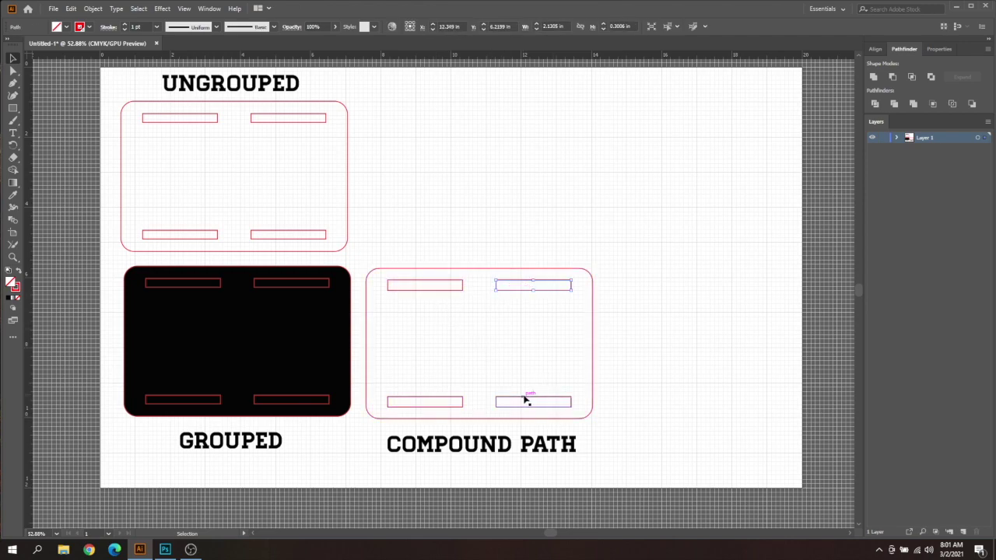
click(527, 400)
click(450, 402)
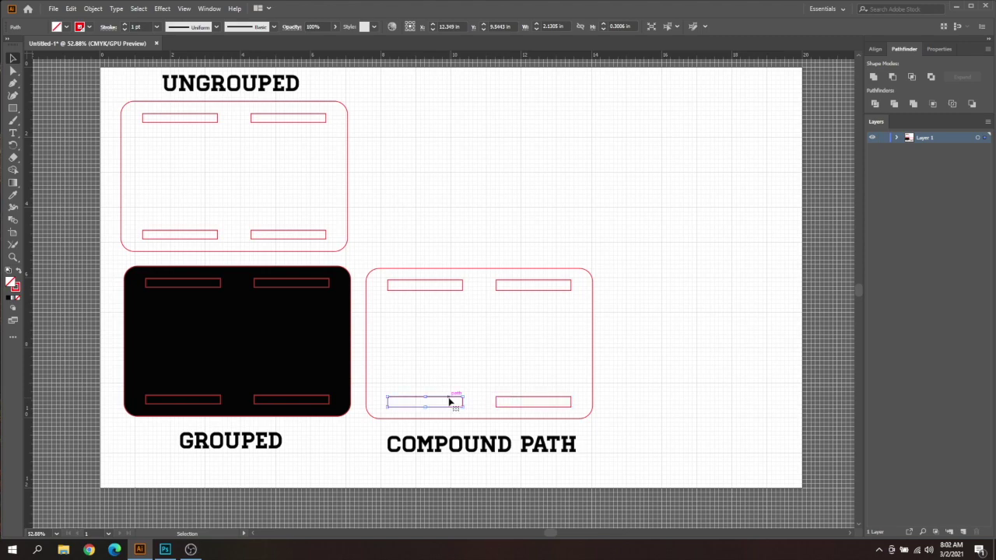
shift+click(511, 403)
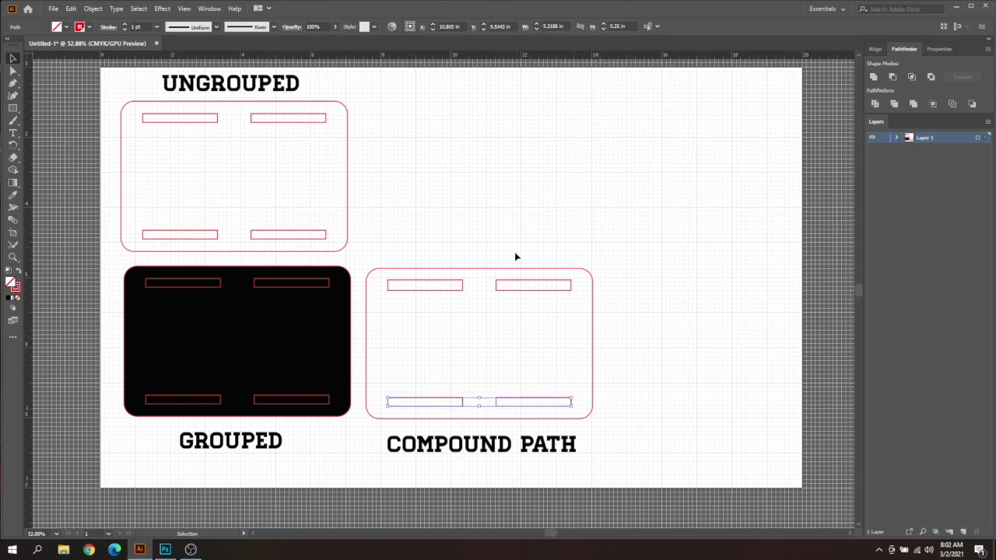
drag(526, 317, 452, 279)
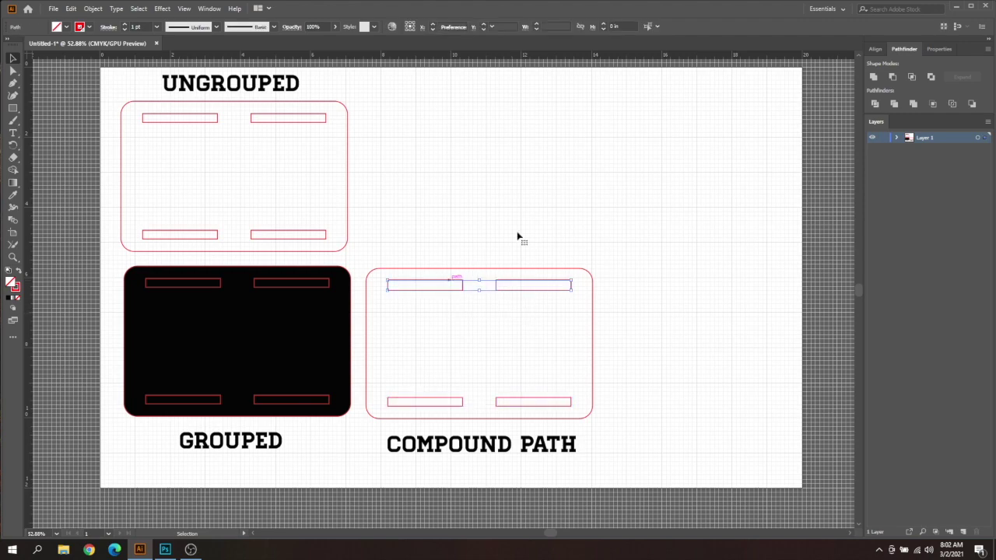
click(603, 28)
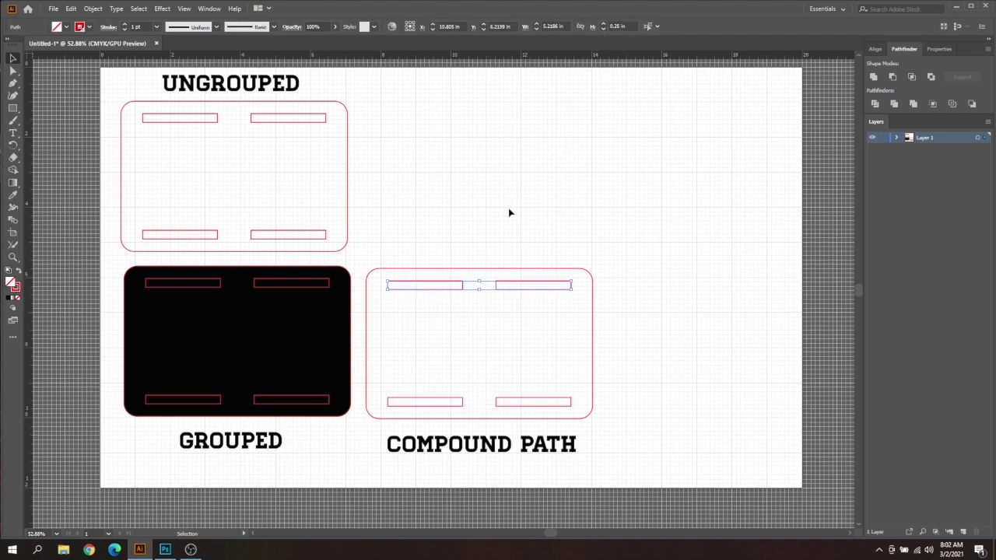
click(602, 29)
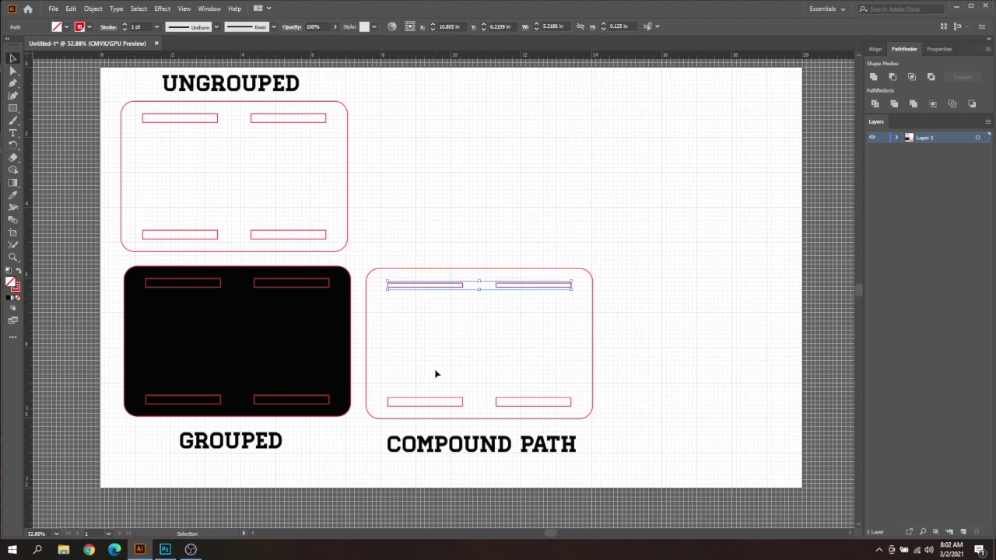
- Make the COMPOUND PATH panel's bottom two slots 0.125 in tall
drag(436, 374, 520, 406)
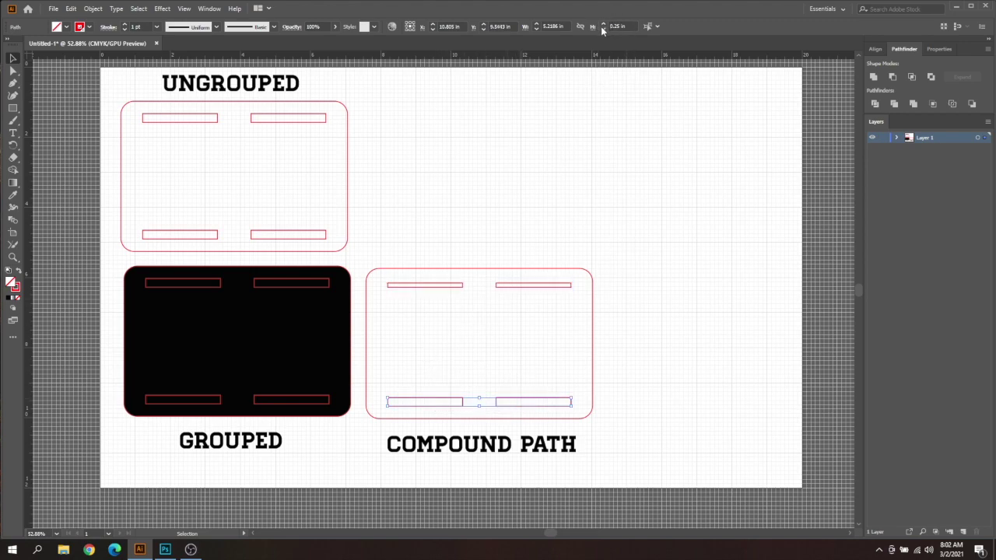
click(602, 29)
click(532, 345)
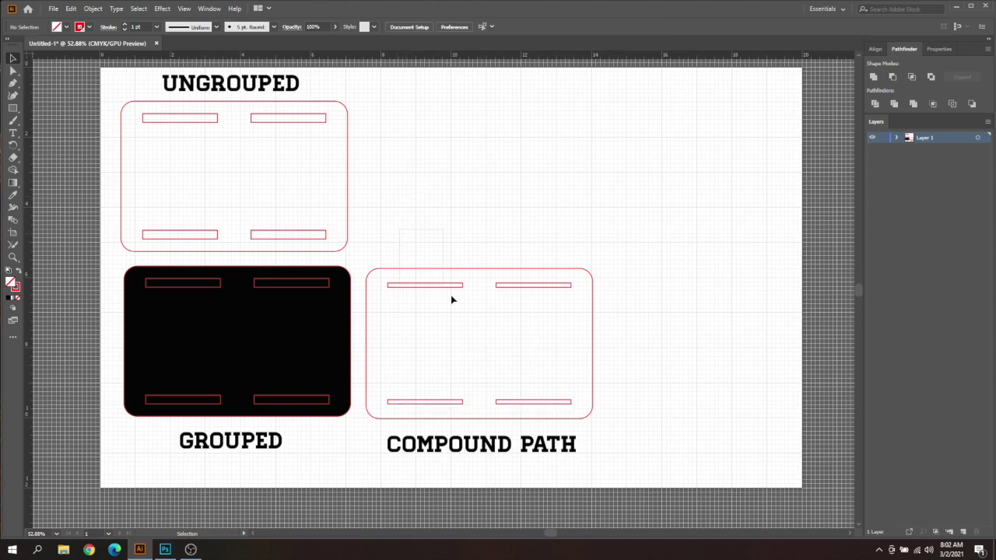
click(554, 416)
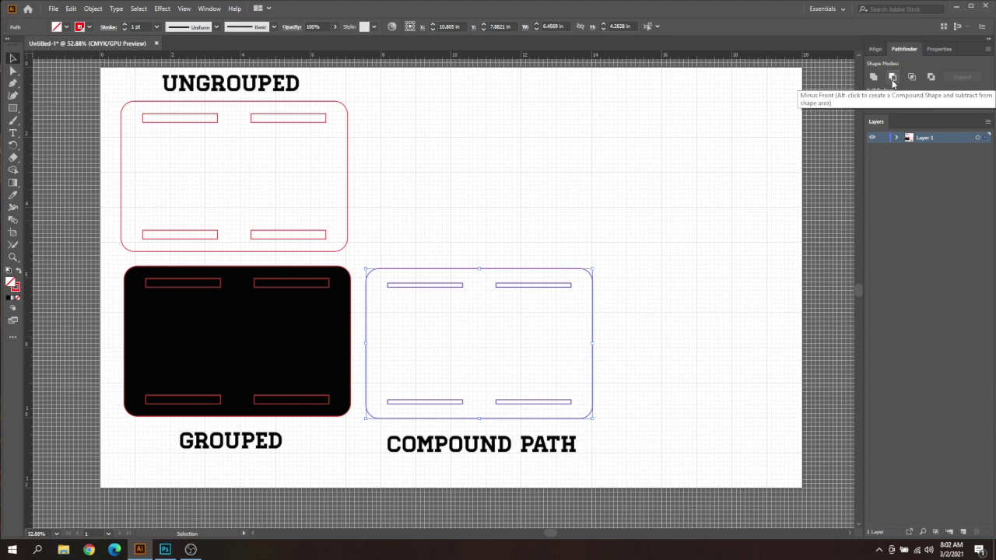
click(212, 9)
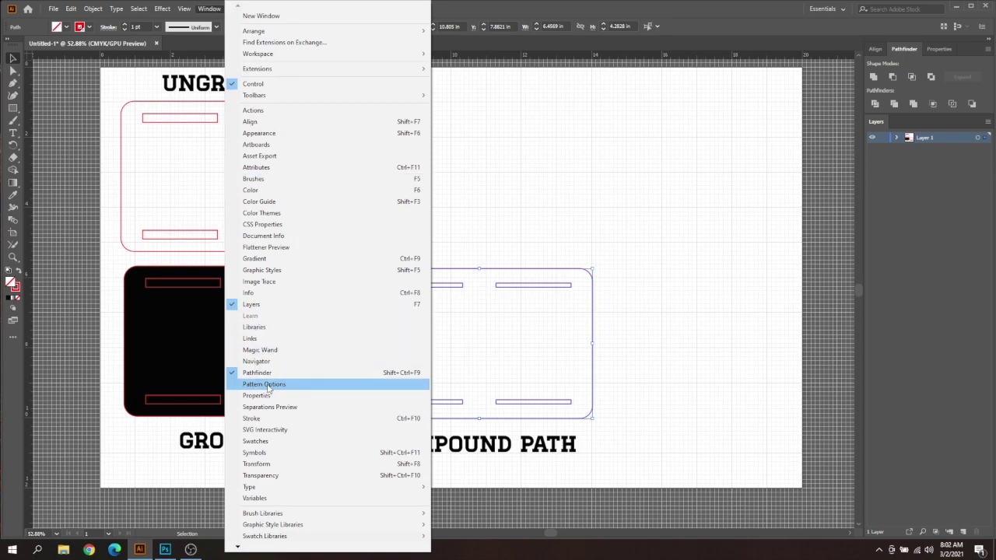
click(773, 220)
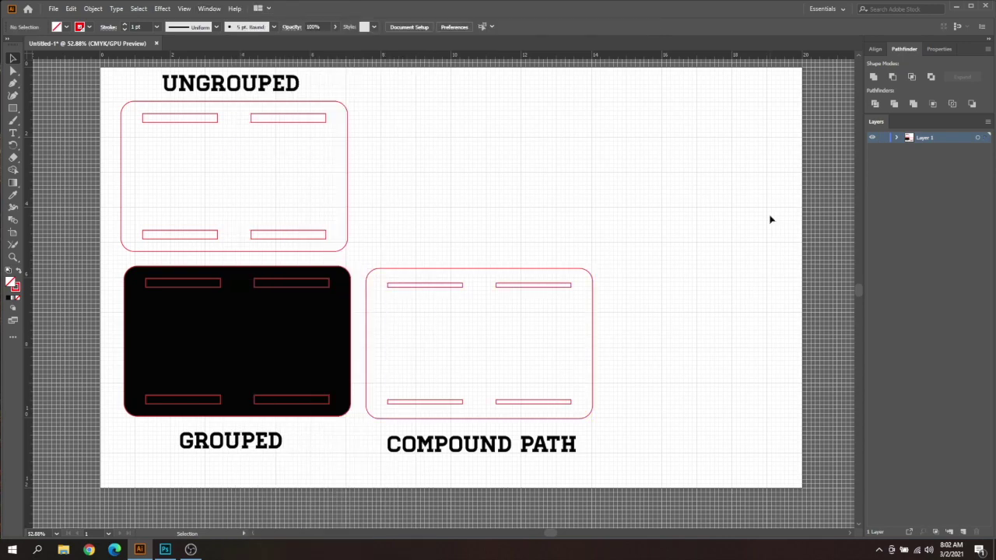
drag(668, 227, 422, 417)
- Subtract the slots with Pathfinder Minus Front, nudge the panel, and test a black fill
click(892, 78)
click(600, 286)
click(512, 269)
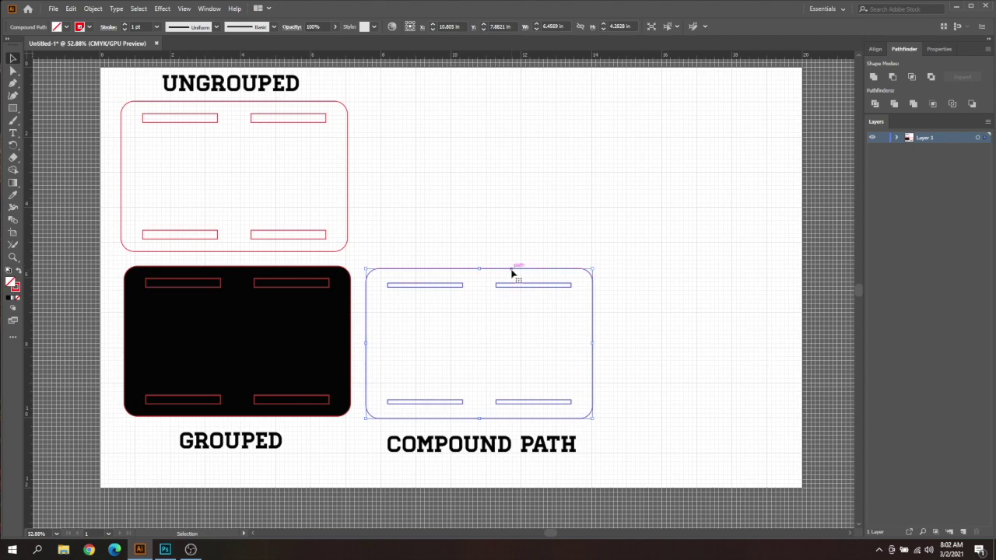
mouse_move(526, 283)
mouse_down()
mouse_move(578, 224)
mouse_move(521, 266)
mouse_up()
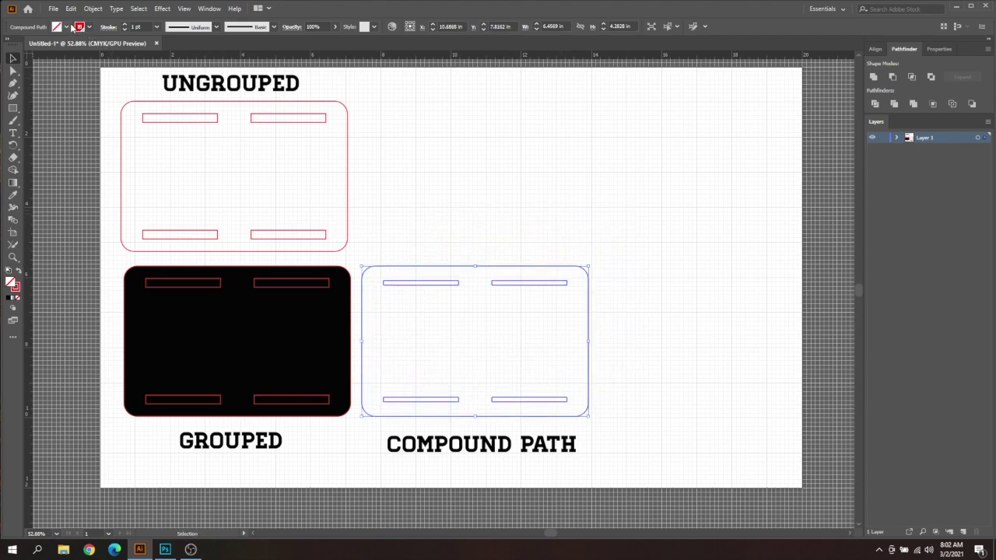
click(67, 26)
click(17, 55)
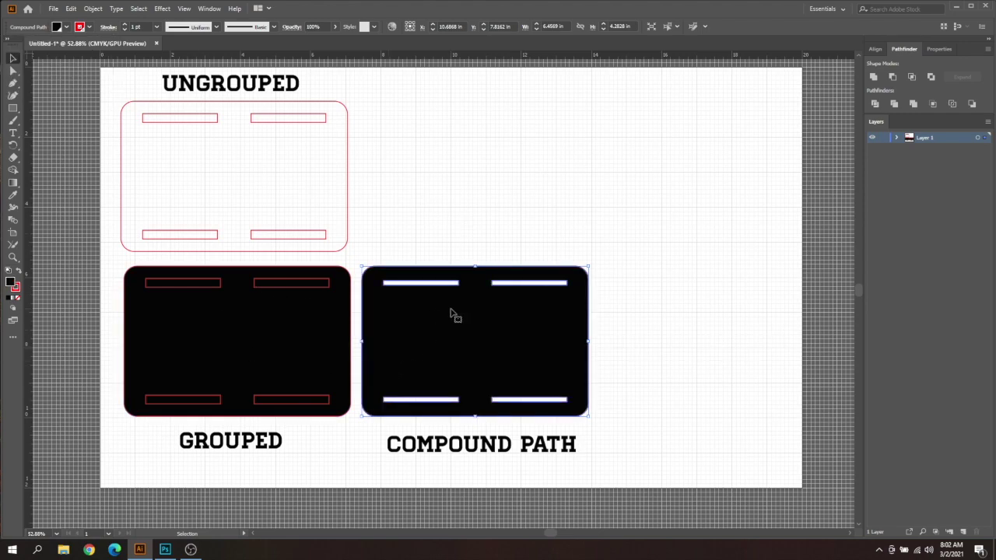
- Set the fill to None on the GROUPED panel and the COMPOUND PATH panel
click(302, 310)
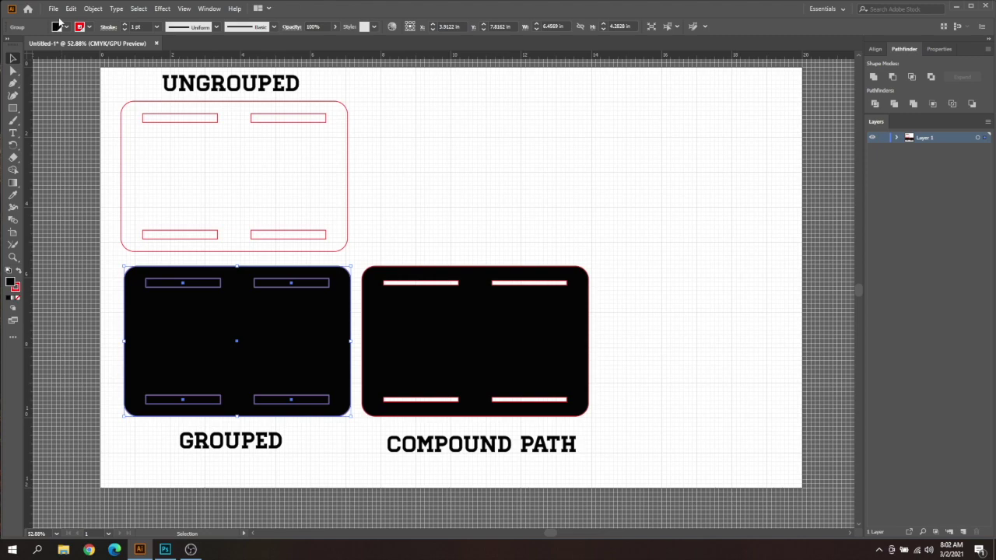
click(67, 26)
click(8, 50)
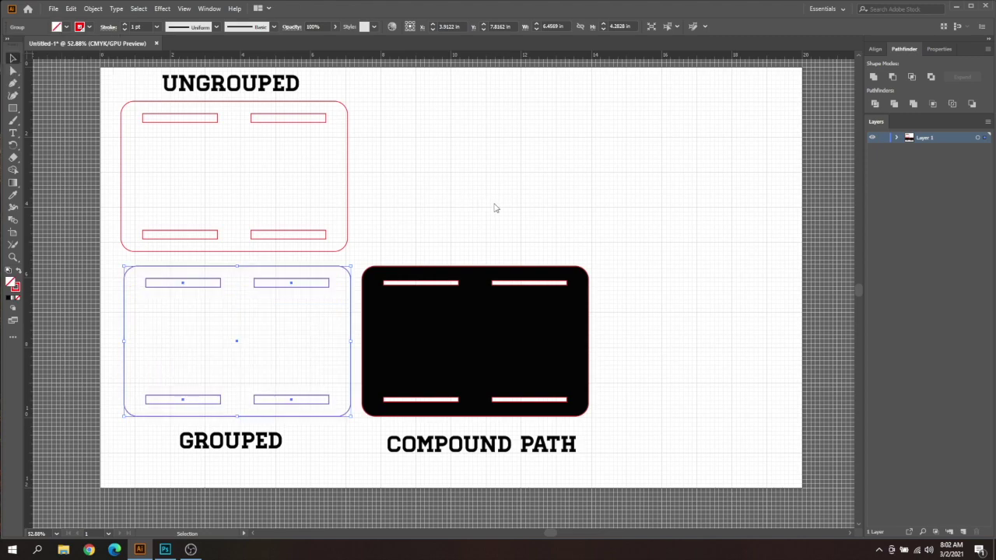
click(483, 309)
click(67, 26)
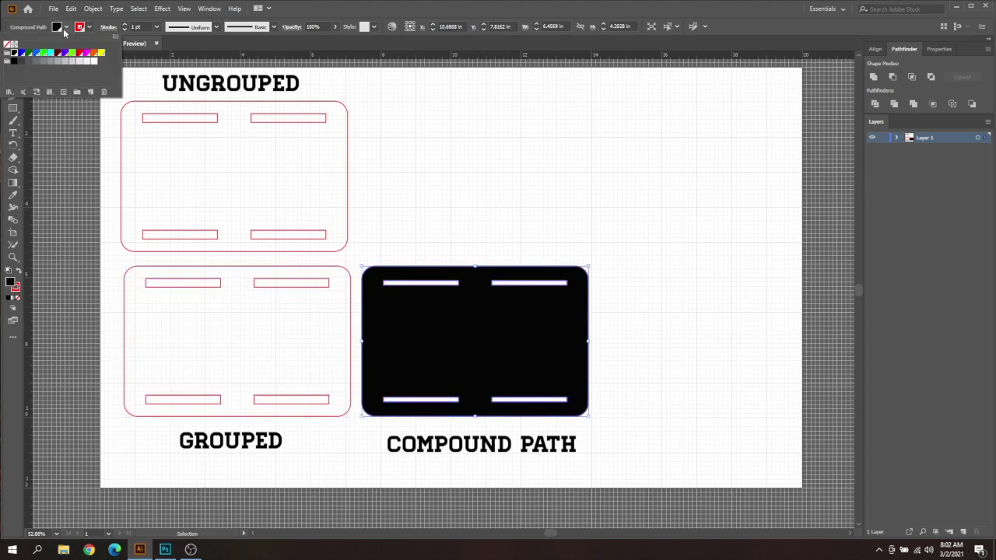
click(8, 45)
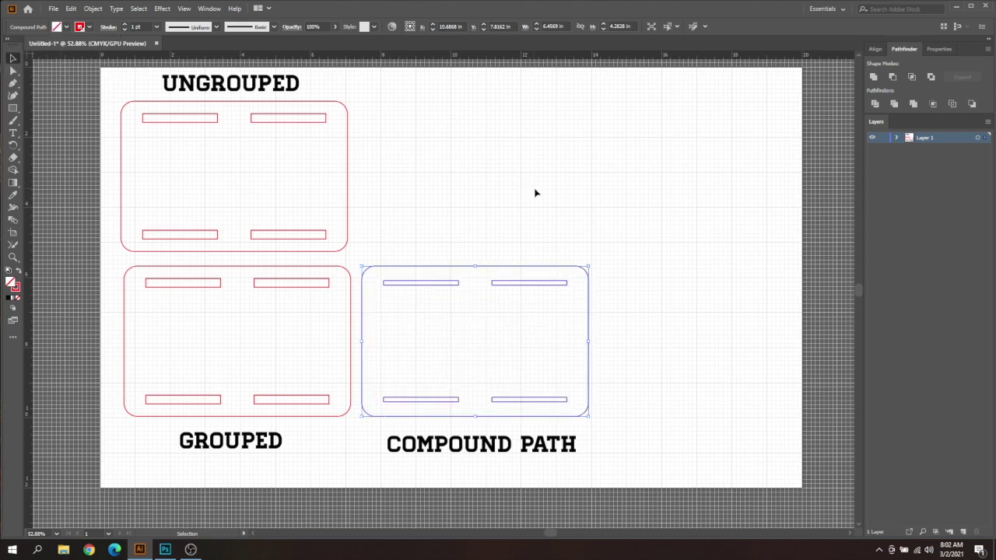